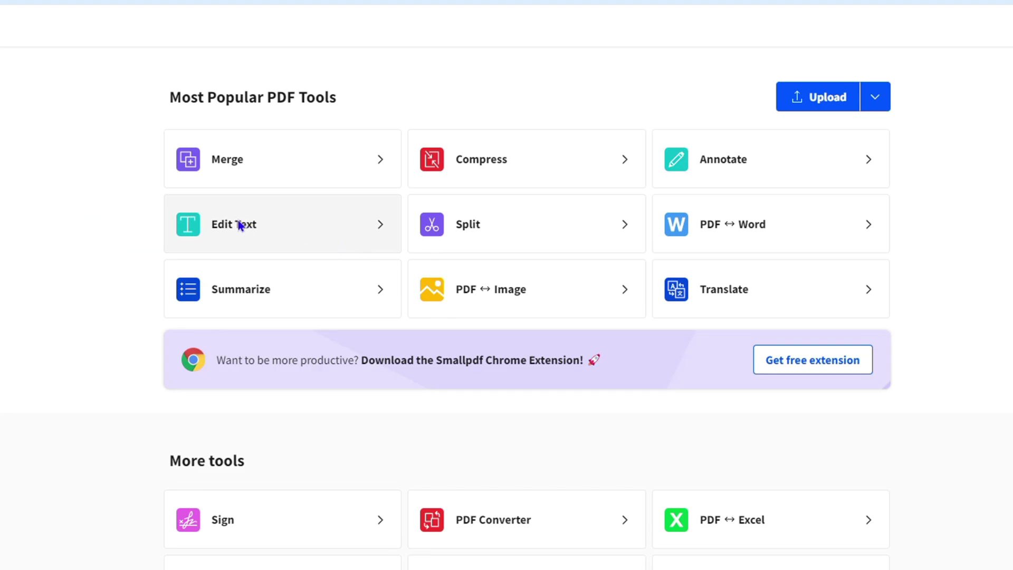
Open sodapdf-converted.pdf in Smallpdf's Edit Text tool
{"action": "left_click", "coordinate": [240, 224]}
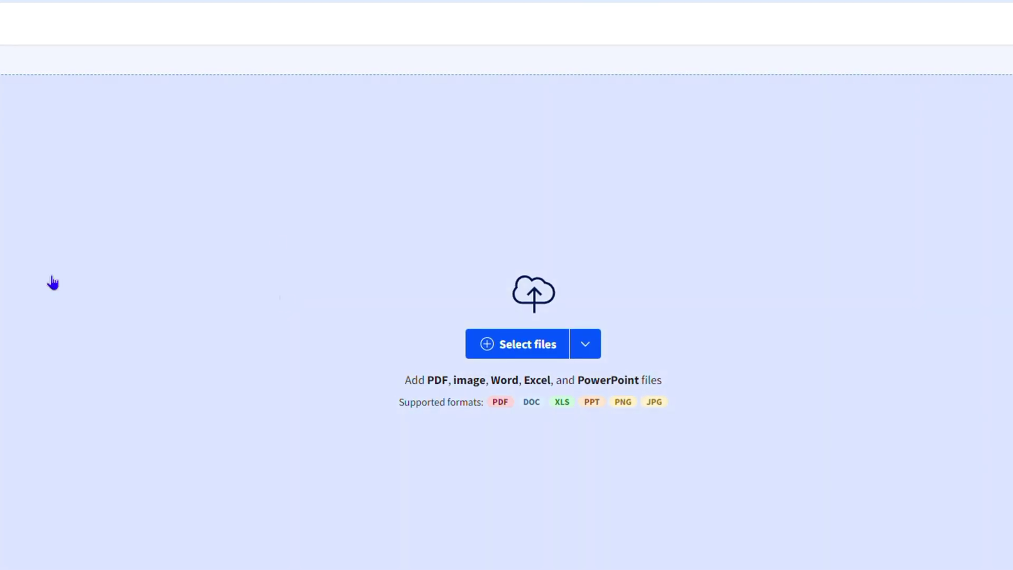
{"action": "left_click", "coordinate": [526, 311]}
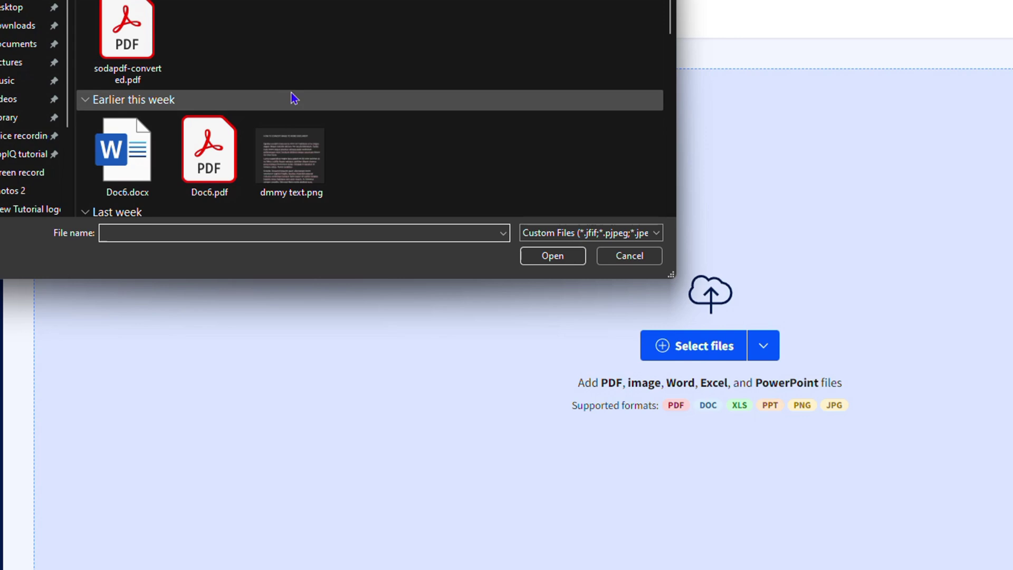
{"action": "left_click", "coordinate": [127, 32]}
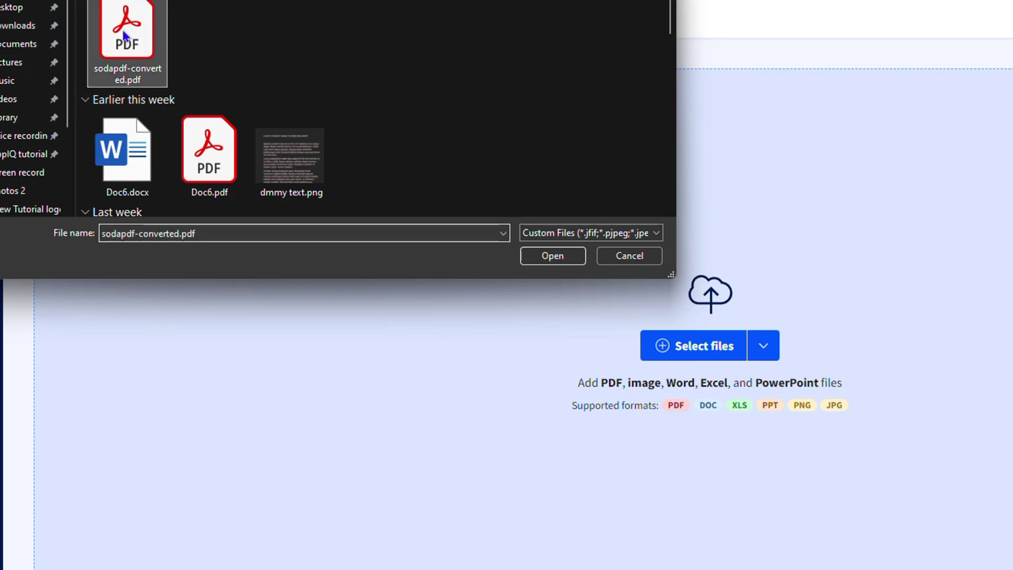
{"action": "left_click", "coordinate": [554, 259]}
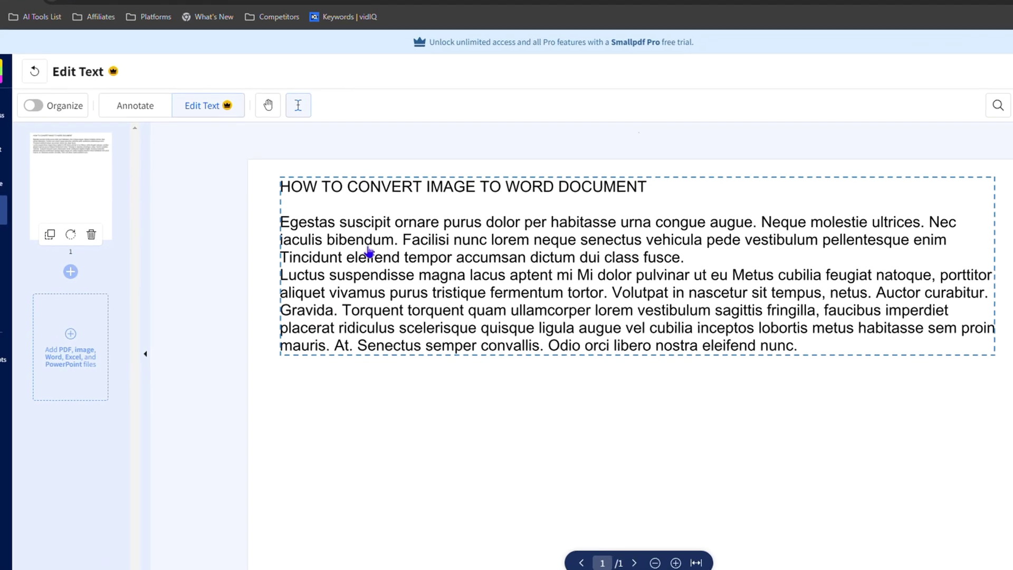
Switch to Annotate mode and choose the Rectangle shape tool
{"action": "left_click", "coordinate": [135, 100]}
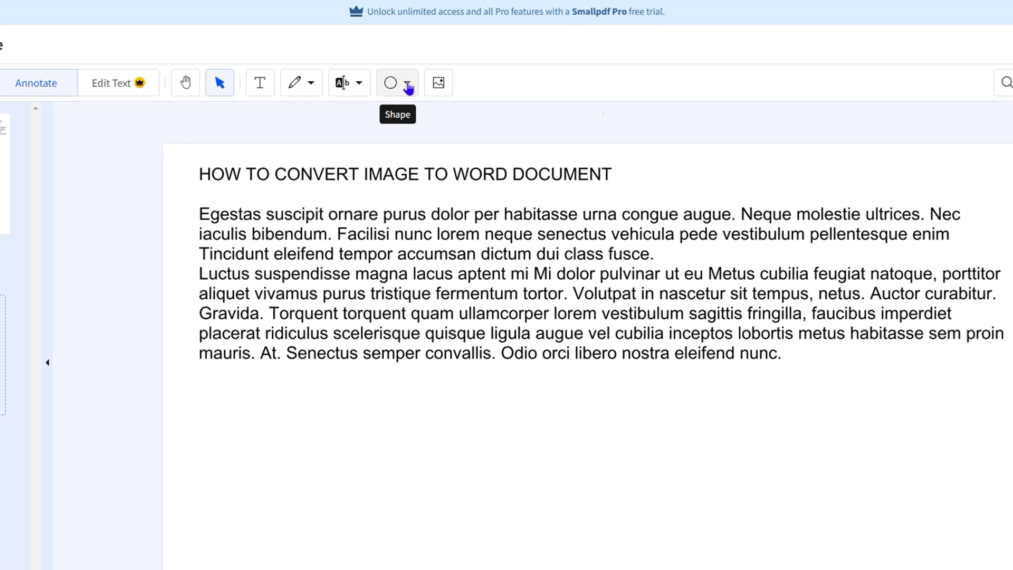
{"action": "left_click", "coordinate": [407, 84]}
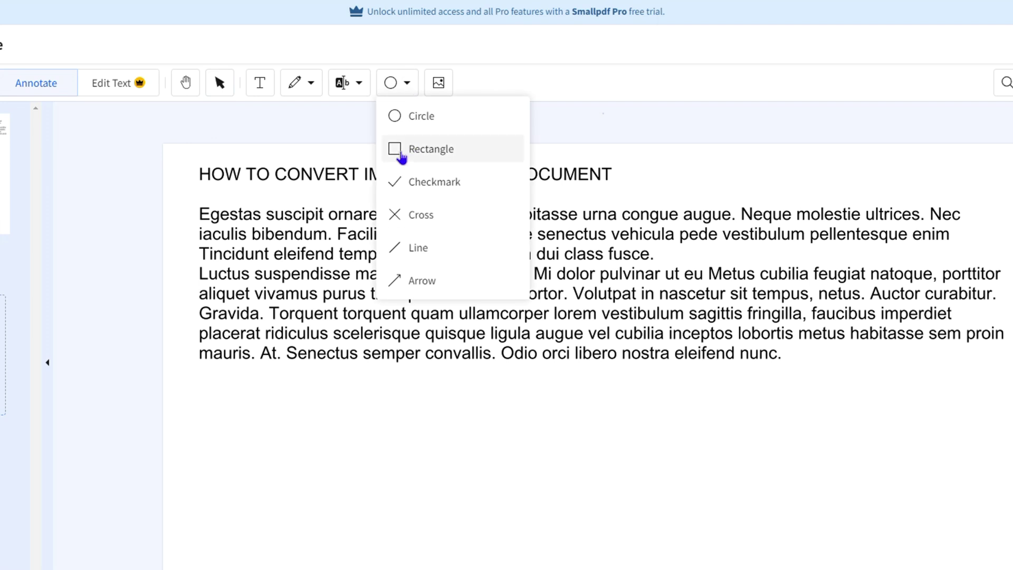
{"action": "left_click", "coordinate": [401, 154]}
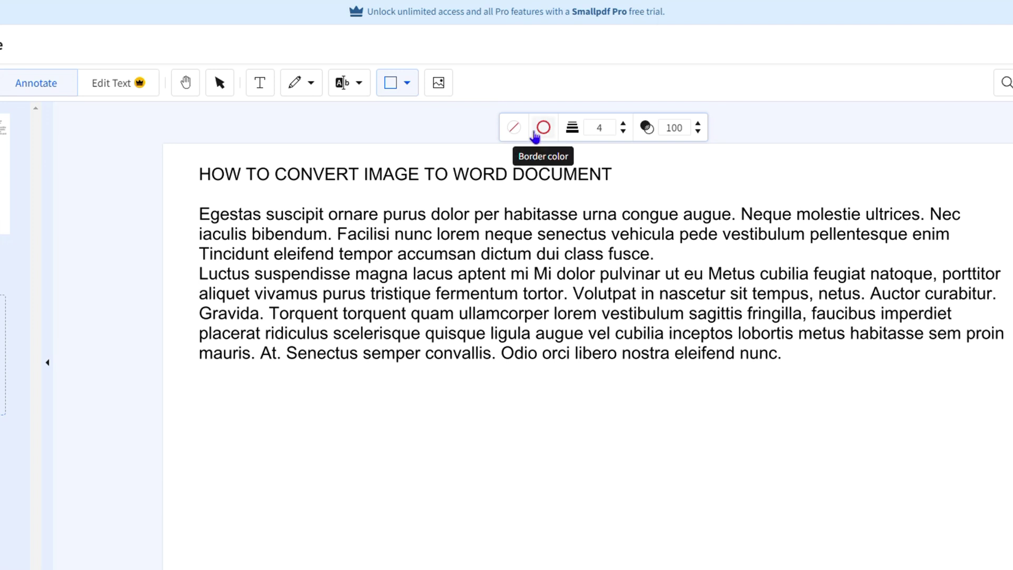
Set the rectangle to a purple border, 50% opacity and no fill colour
{"action": "left_click", "coordinate": [547, 130]}
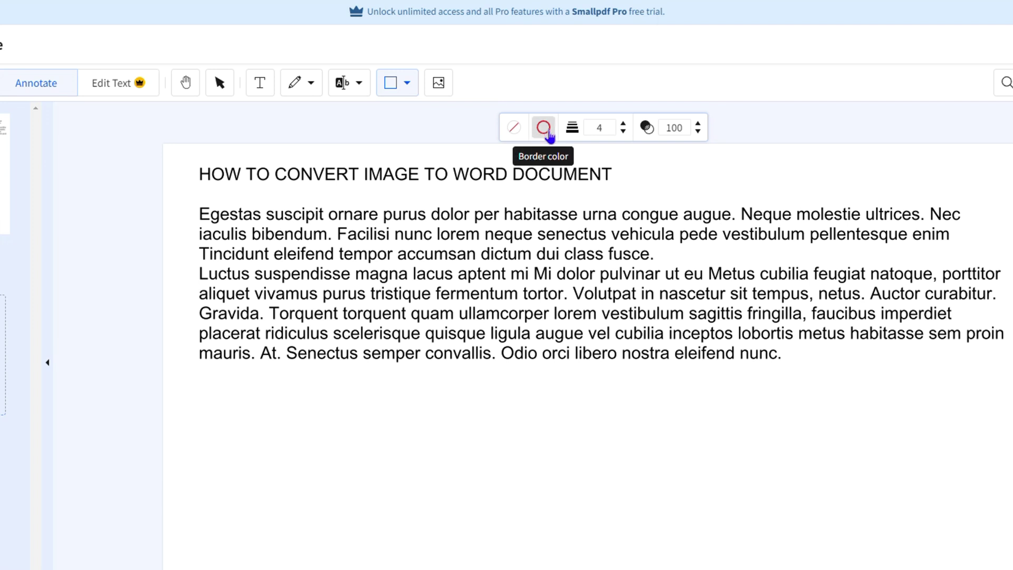
{"action": "left_click", "coordinate": [548, 132]}
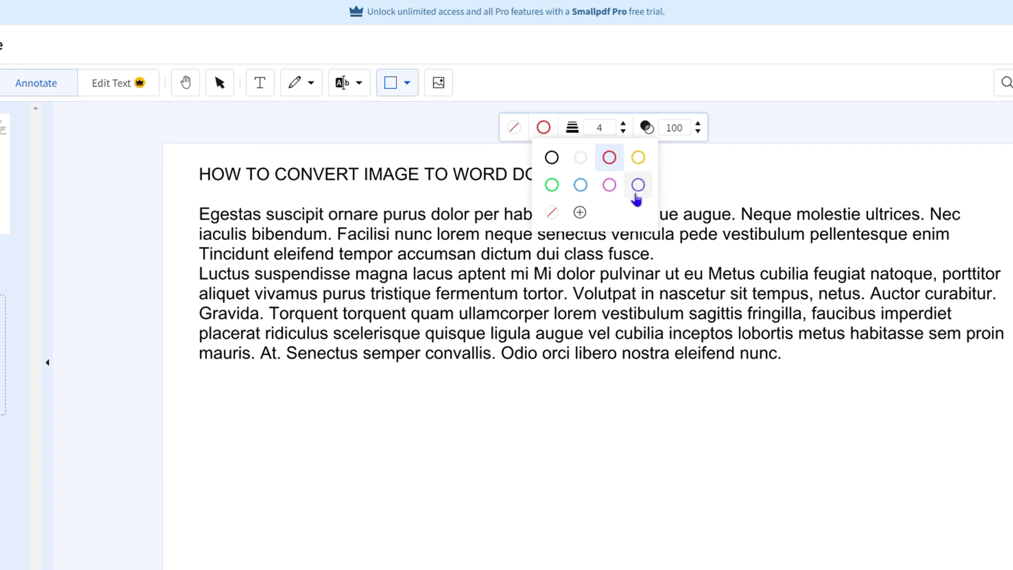
{"action": "left_click", "coordinate": [639, 186]}
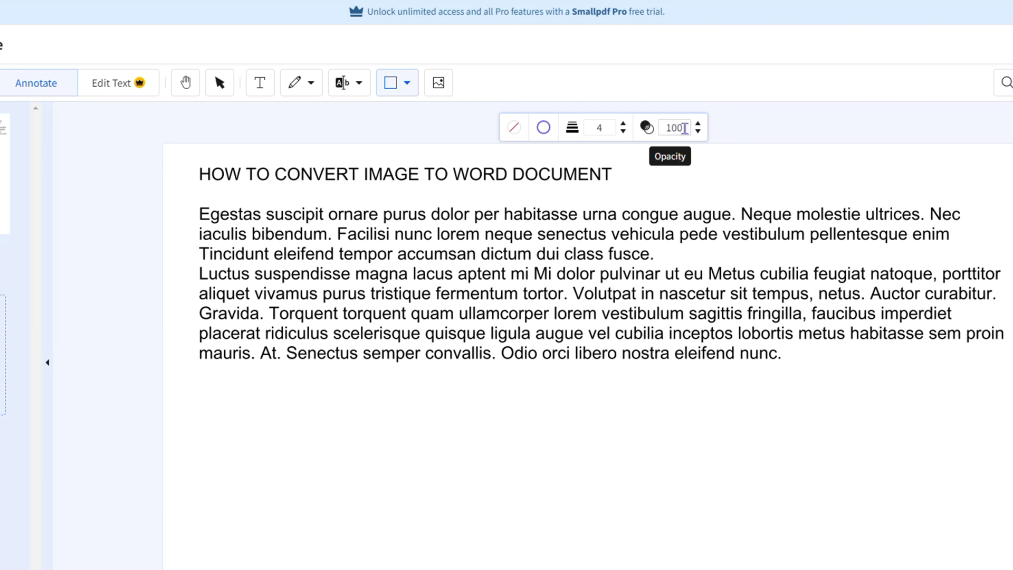
{"action": "left_click", "coordinate": [666, 129]}
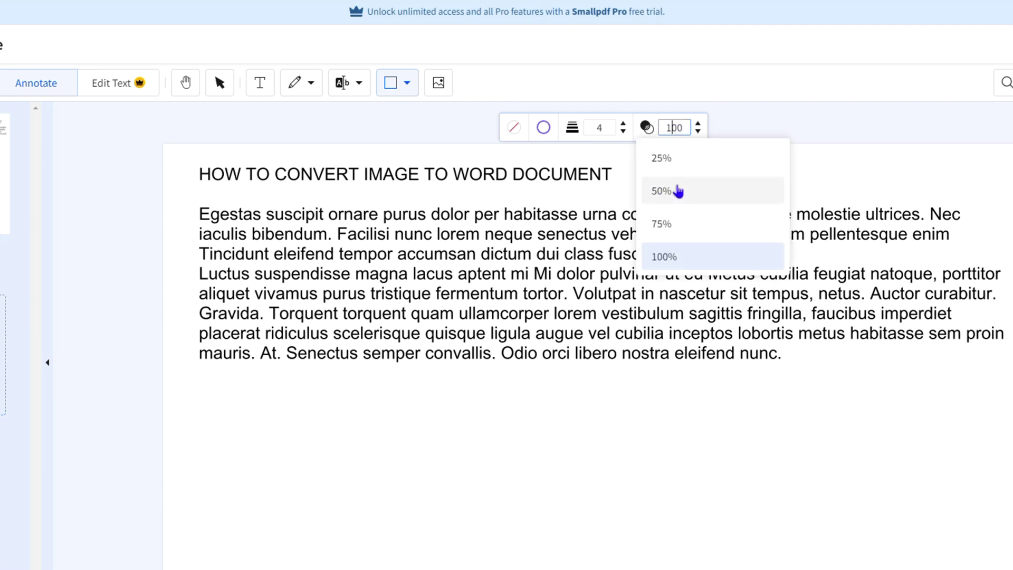
{"action": "left_click", "coordinate": [673, 191]}
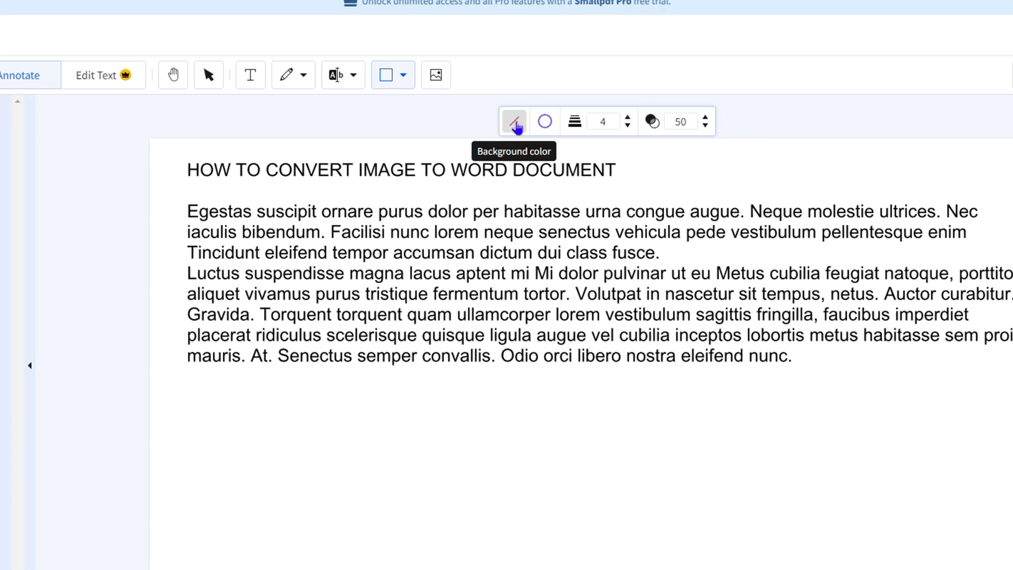
{"action": "left_click", "coordinate": [515, 123]}
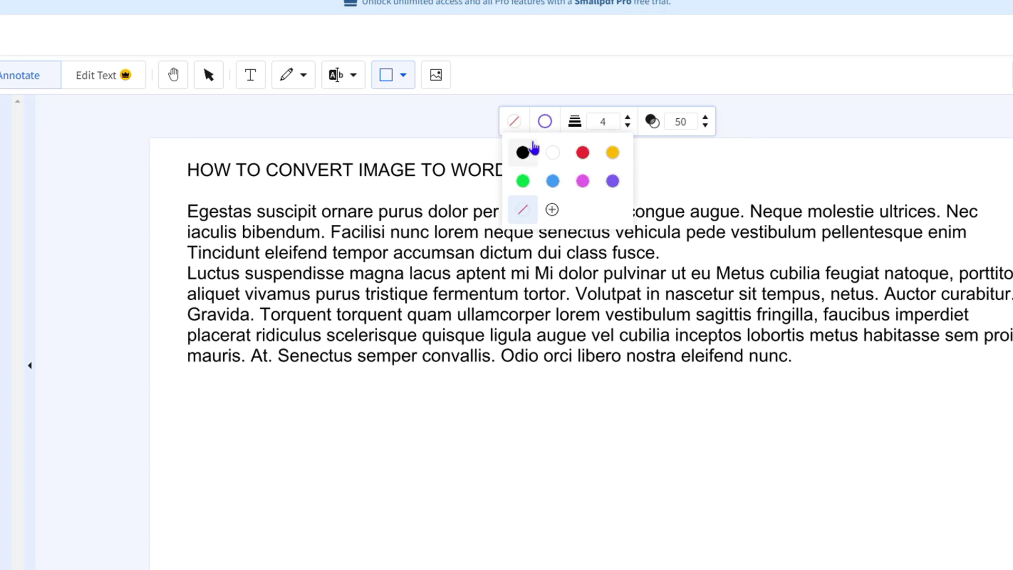
{"action": "left_click", "coordinate": [829, 96]}
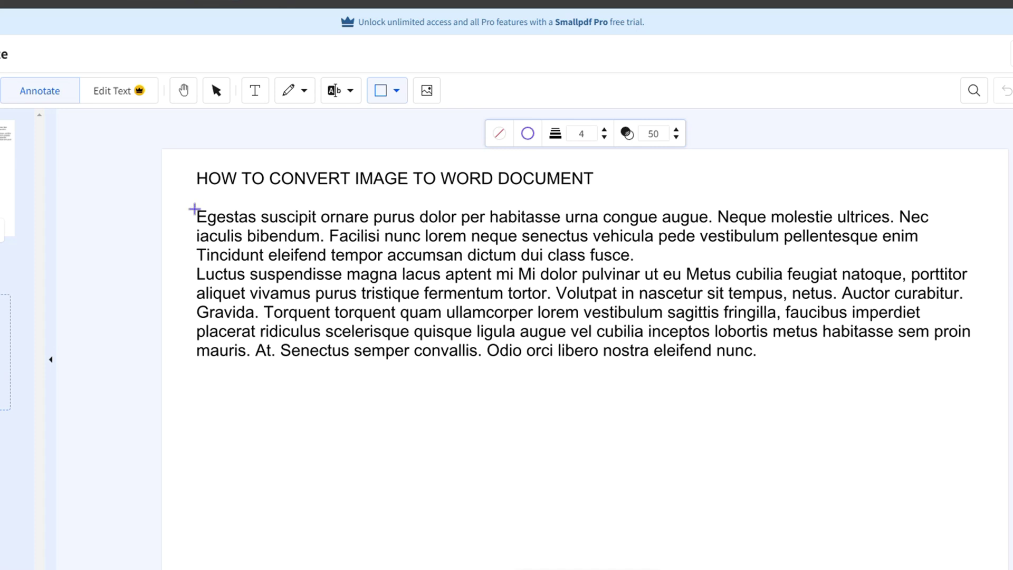
Draw a rectangle around the body paragraph and resize it to fit
{"action": "mouse_move", "coordinate": [191, 205]}
{"action": "left_mouse_down"}
{"action": "mouse_move", "coordinate": [991, 385]}
{"action": "mouse_move", "coordinate": [981, 369]}
{"action": "left_mouse_up"}
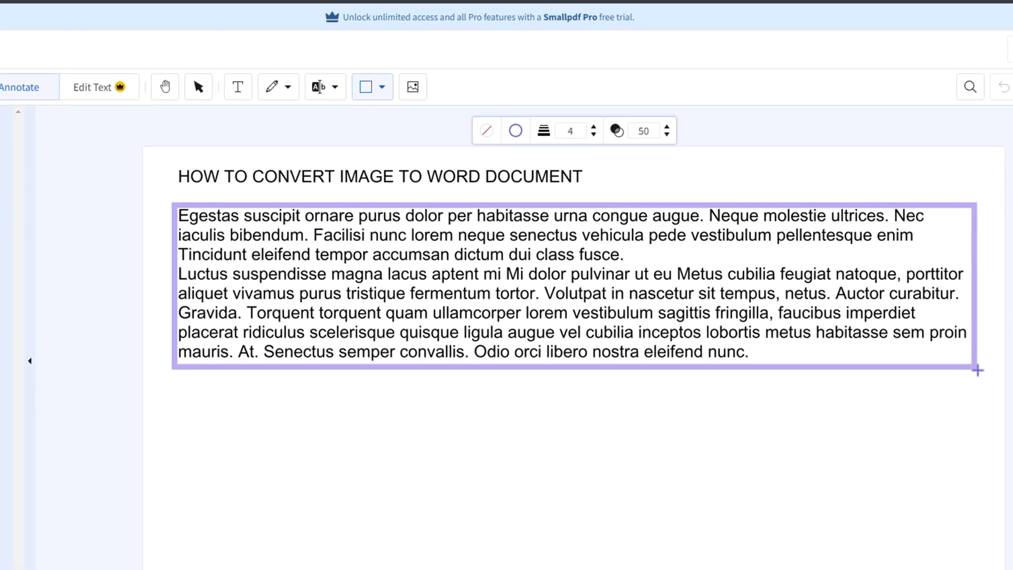
{"action": "mouse_move", "coordinate": [981, 368]}
{"action": "left_mouse_down"}
{"action": "mouse_move", "coordinate": [970, 439]}
{"action": "mouse_move", "coordinate": [980, 492]}
{"action": "left_mouse_up"}
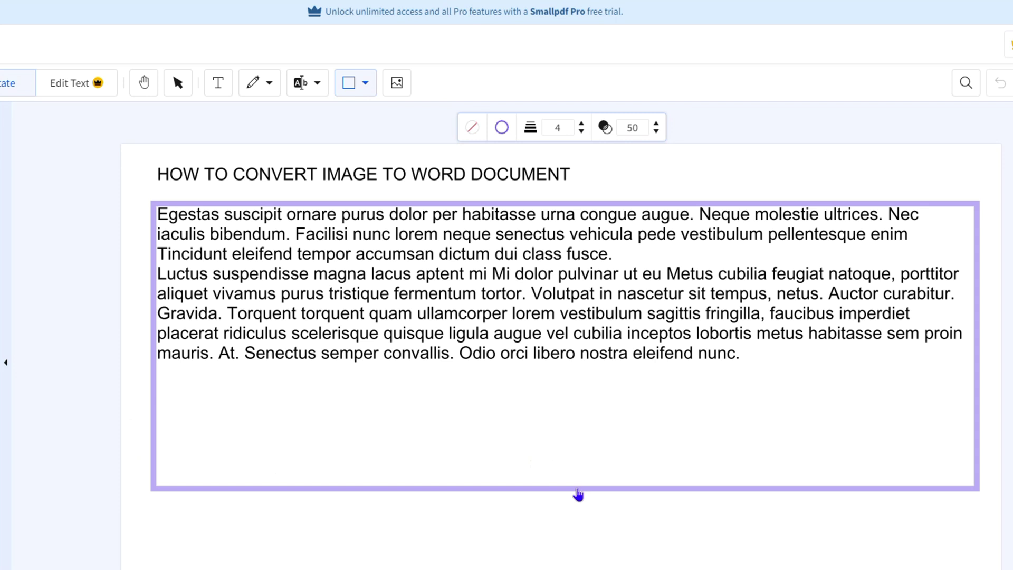
{"action": "left_click", "coordinate": [578, 491]}
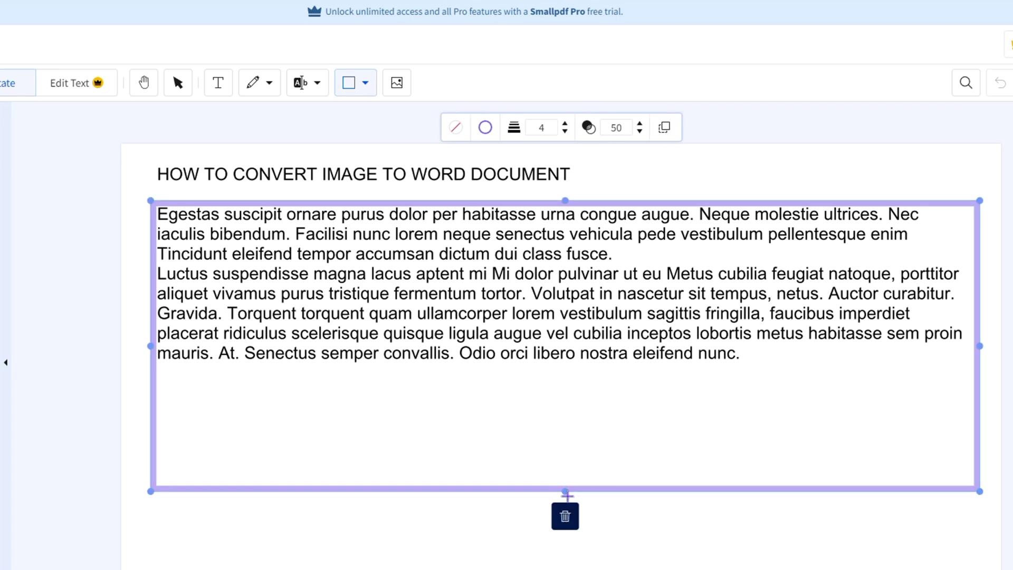
{"action": "left_click_drag", "start_coordinate": [567, 491], "coordinate": [561, 373]}
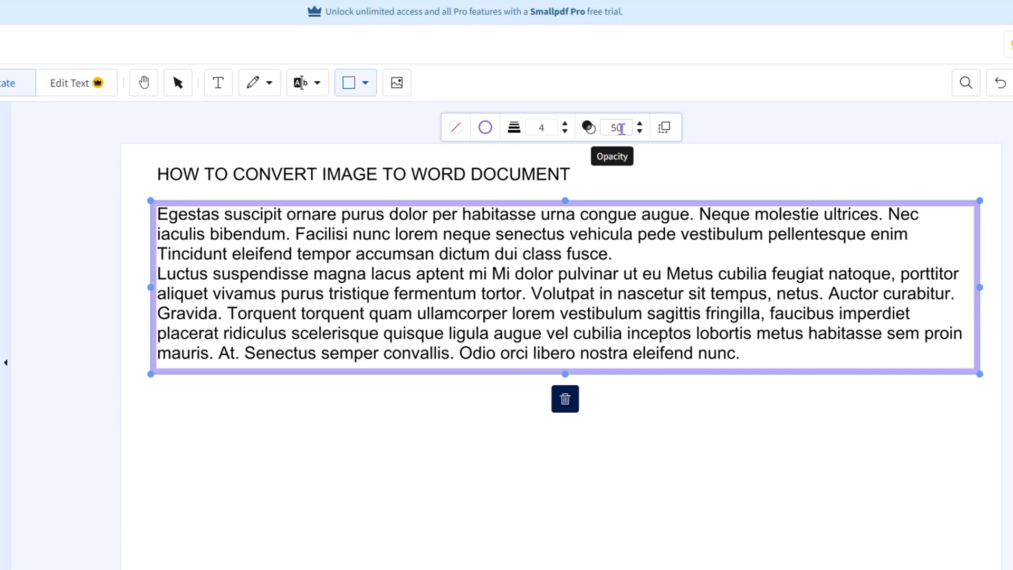
Give the paragraph rectangle 100% opacity and a black border, after trying yellow
{"action": "left_click", "coordinate": [622, 129]}
{"action": "left_click", "coordinate": [610, 258]}
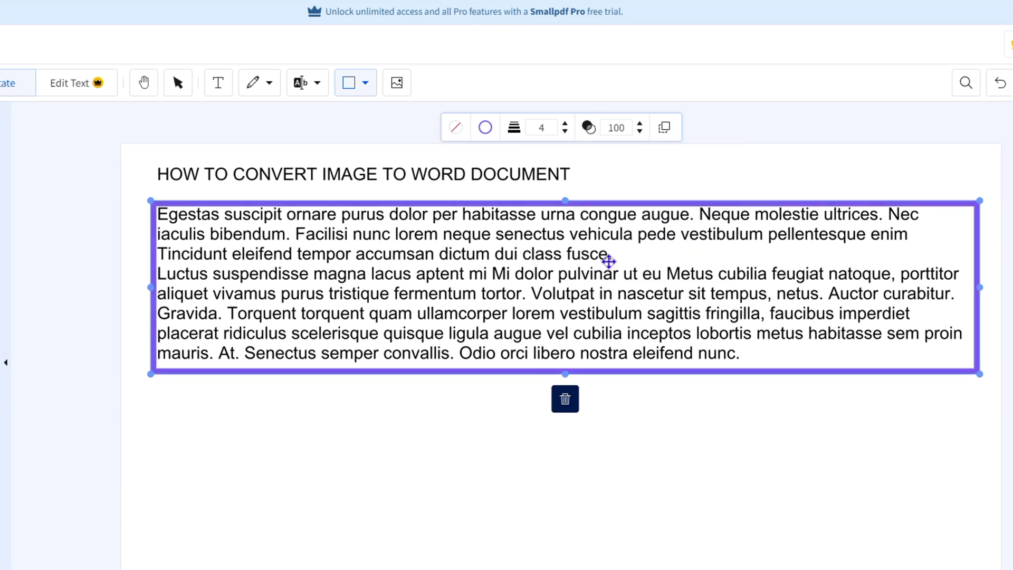
{"action": "left_click", "coordinate": [484, 128]}
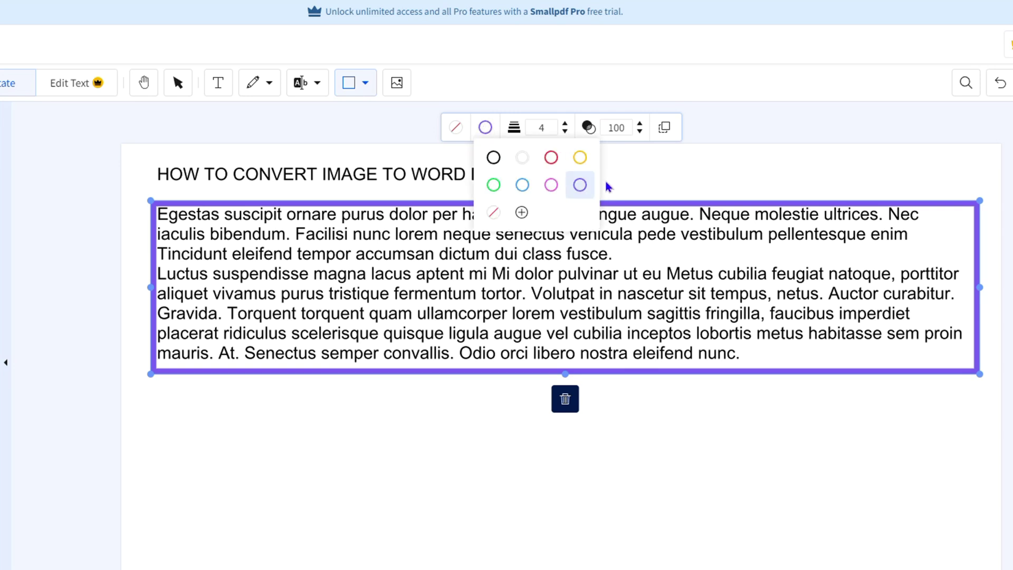
{"action": "left_click", "coordinate": [580, 157]}
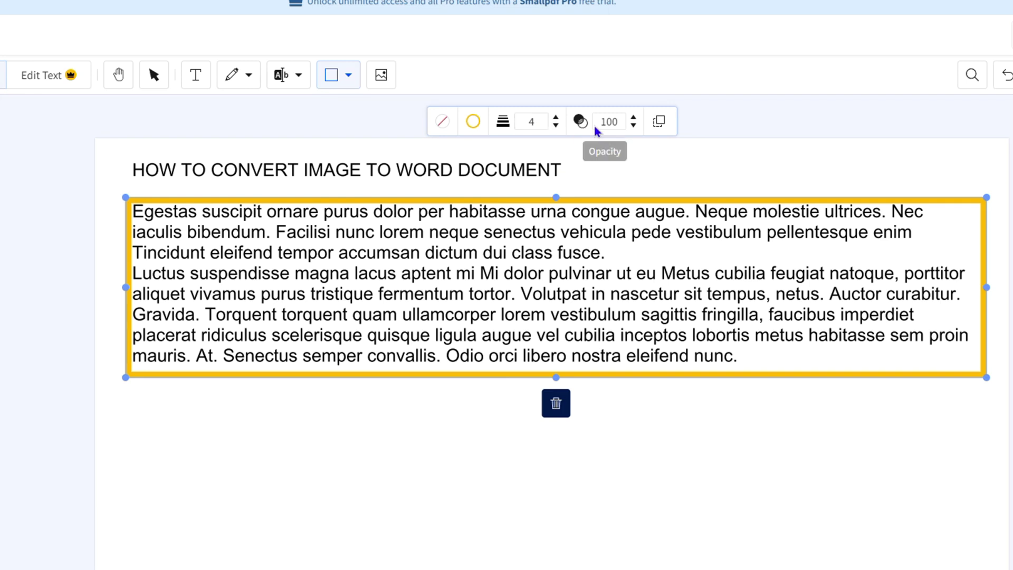
{"action": "left_click", "coordinate": [473, 121]}
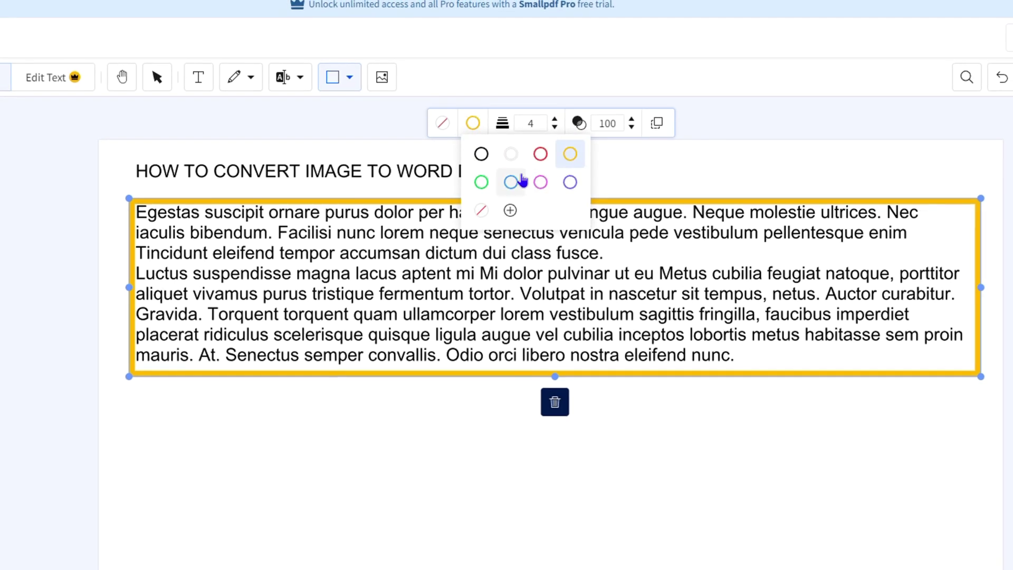
{"action": "left_click", "coordinate": [481, 157]}
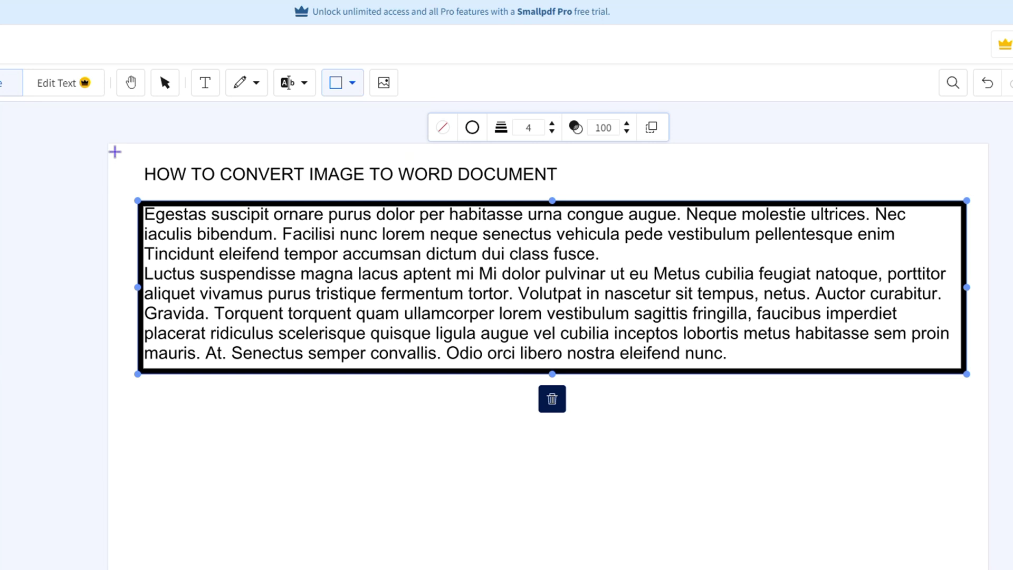
Draw a large rectangle around the title and paragraph with border thickness 2
{"action": "left_click", "coordinate": [115, 152]}
{"action": "left_click_drag", "start_coordinate": [115, 152], "coordinate": [979, 525]}
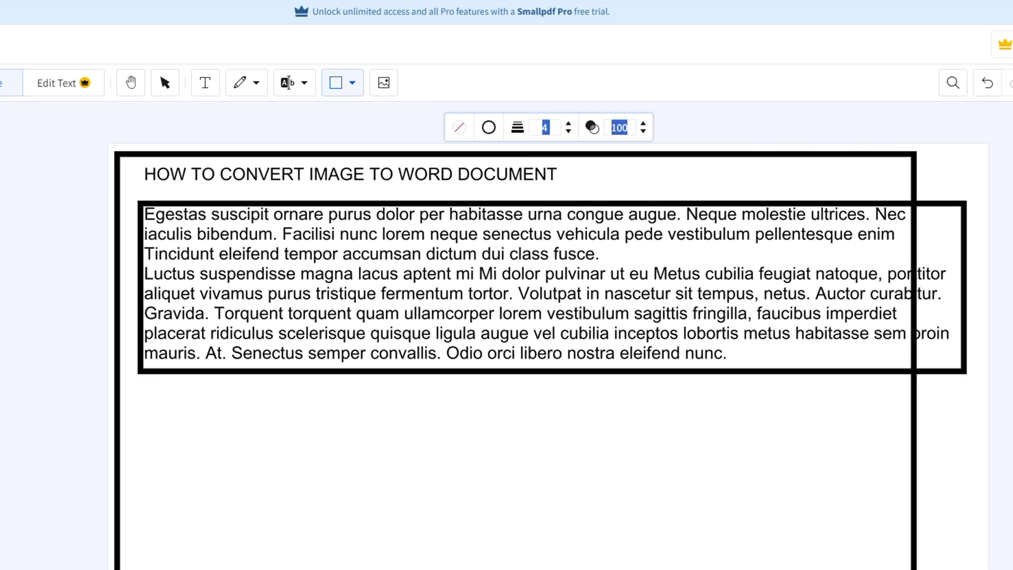
{"action": "scroll", "coordinate": [978, 525], "scroll_direction": "down", "scroll_amount": 1}
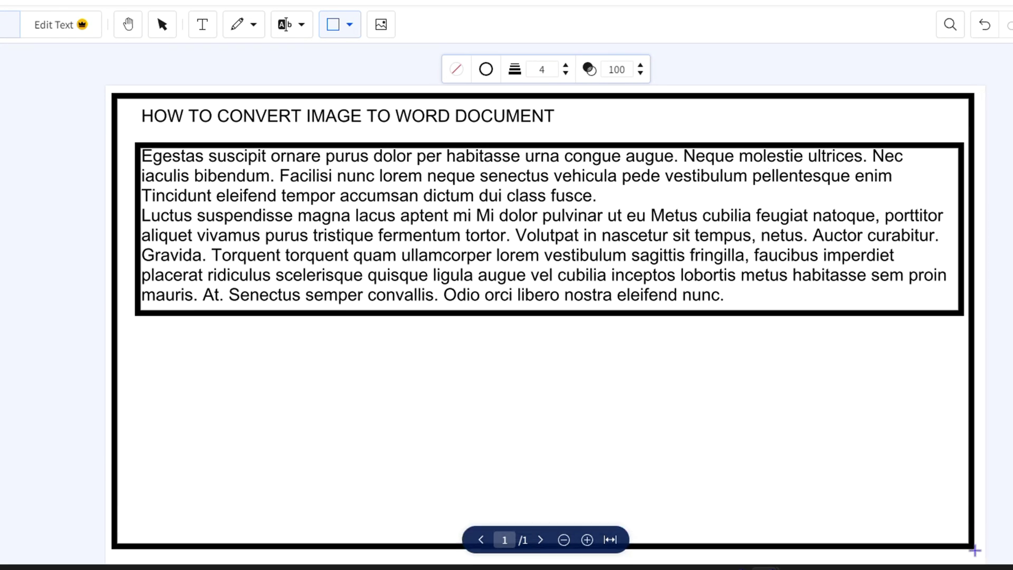
{"action": "left_click_drag", "start_coordinate": [982, 564], "coordinate": [978, 555]}
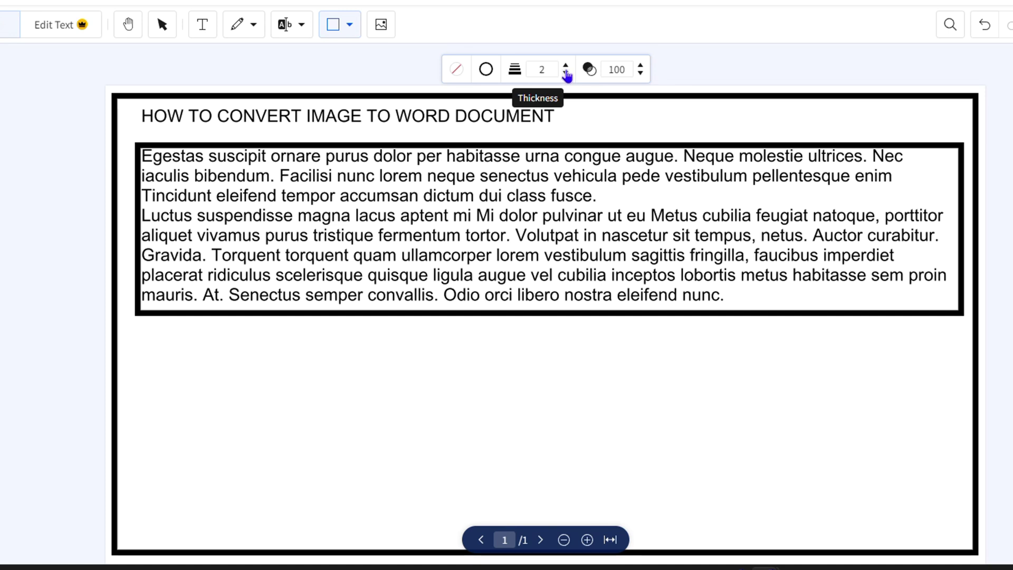
{"action": "left_click", "coordinate": [566, 73]}
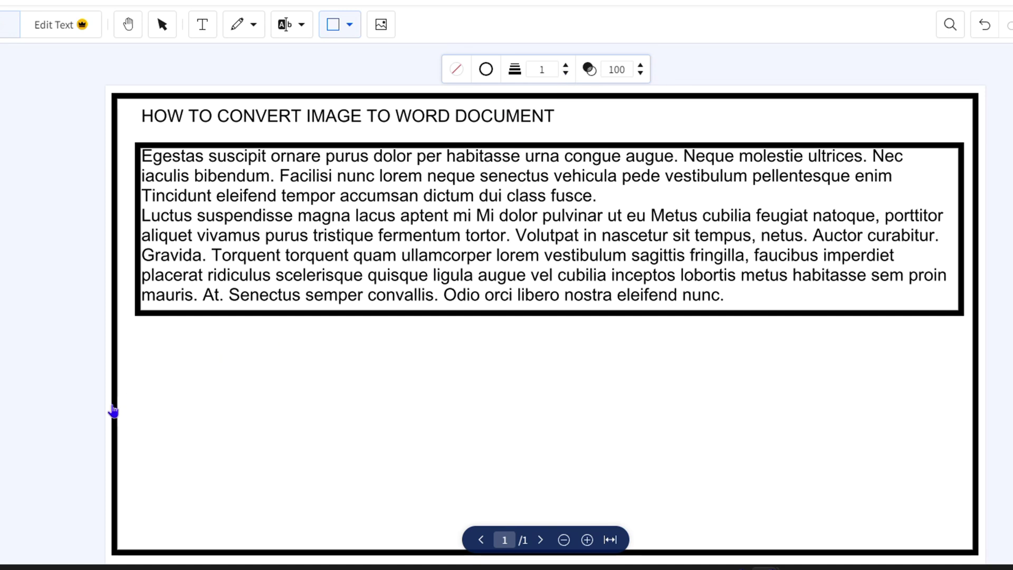
{"action": "left_click", "coordinate": [113, 410]}
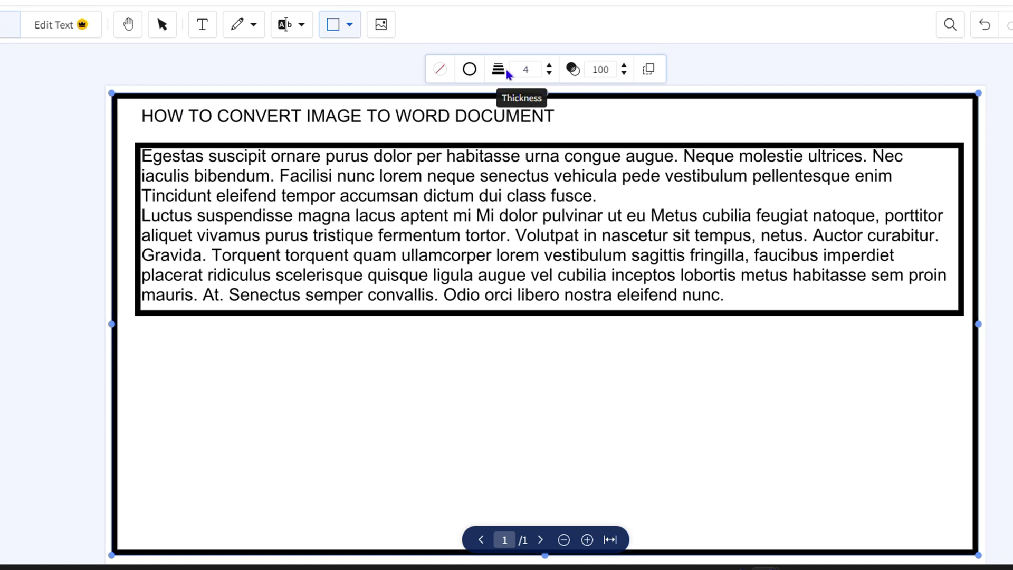
{"action": "left_click", "coordinate": [550, 73]}
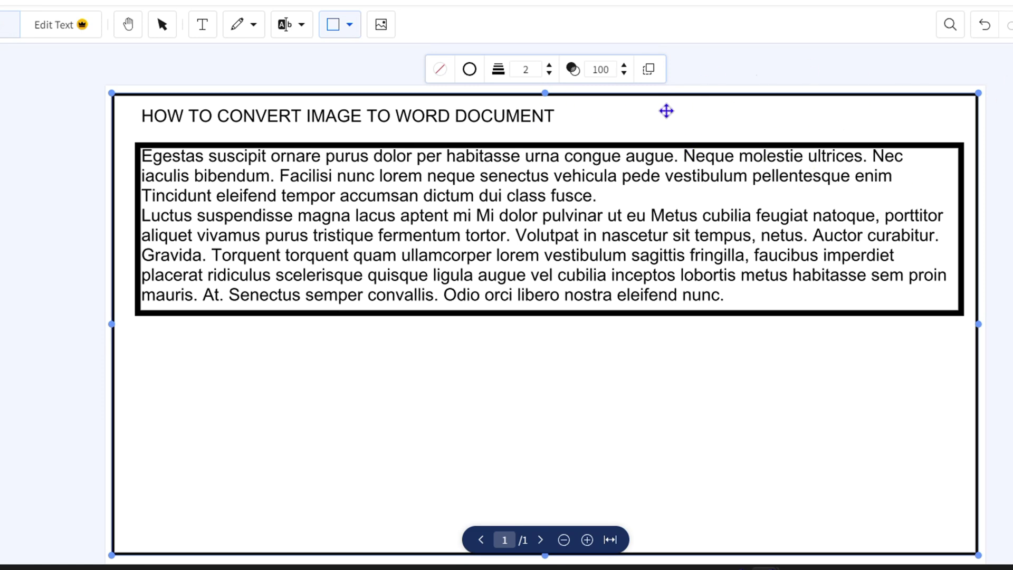
Extend the page frame's bottom edge down to the bottom of the page
{"action": "scroll", "coordinate": [741, 116], "scroll_direction": "down", "scroll_amount": 7}
{"action": "scroll", "coordinate": [747, 135], "scroll_direction": "down", "scroll_amount": 2}
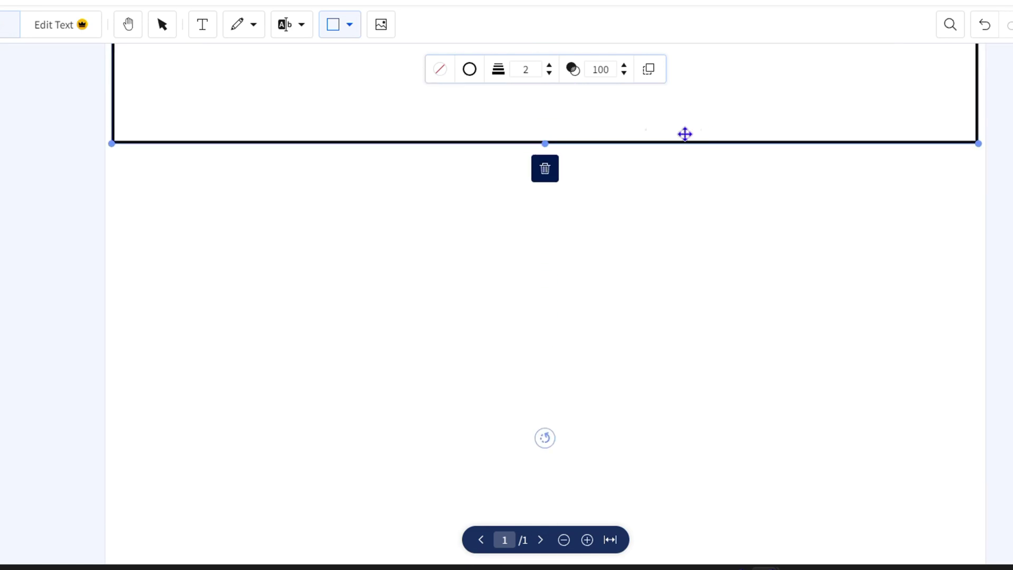
{"action": "left_click_drag", "start_coordinate": [544, 143], "coordinate": [612, 391]}
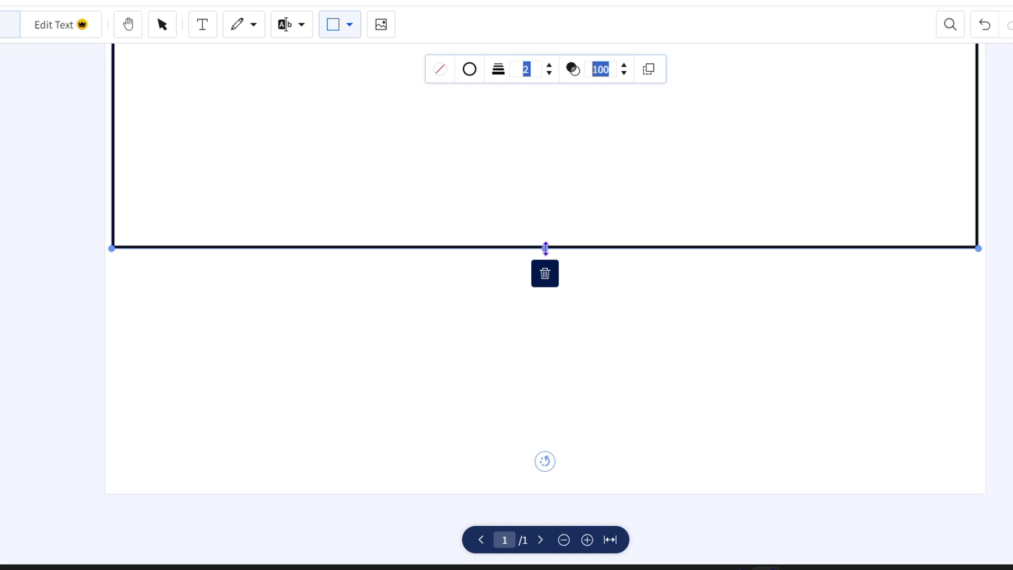
{"action": "left_click_drag", "start_coordinate": [546, 249], "coordinate": [564, 482]}
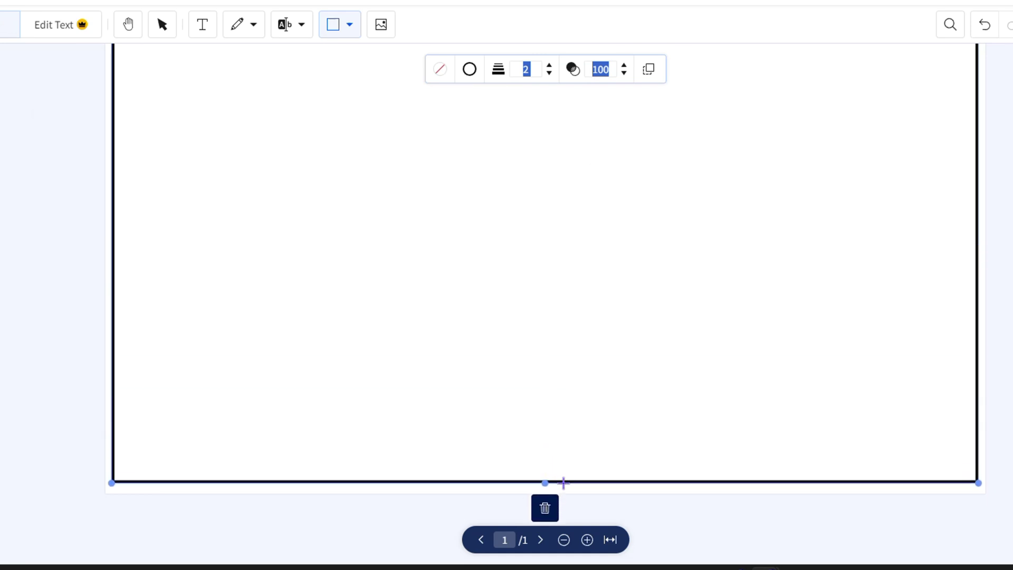
{"action": "scroll", "coordinate": [596, 343], "scroll_direction": "up", "scroll_amount": 5}
{"action": "scroll", "coordinate": [606, 345], "scroll_direction": "up", "scroll_amount": 5}
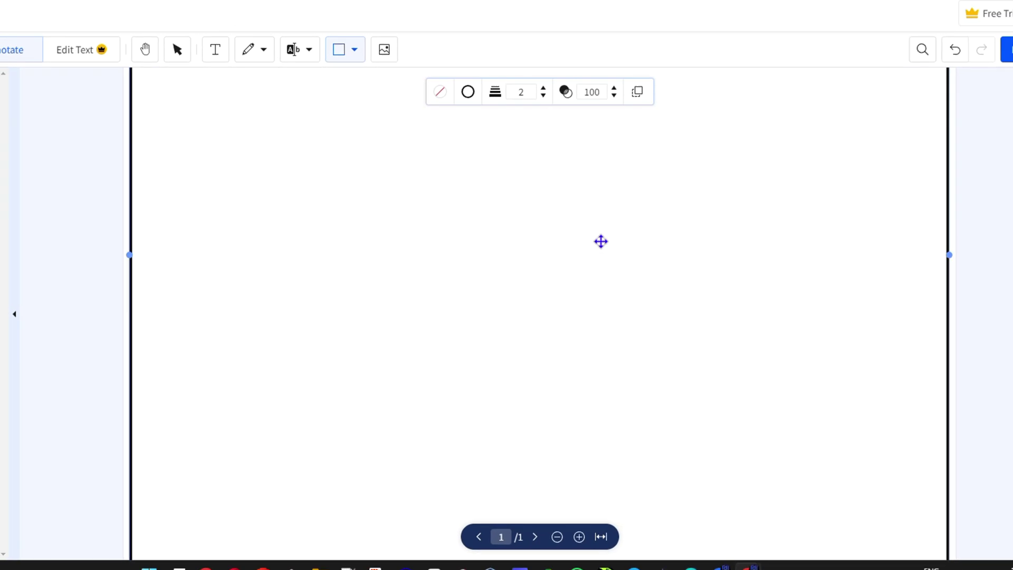
Finish the edits and download sodapdf-converted-output.pdf
{"action": "scroll", "coordinate": [598, 262], "scroll_direction": "up", "scroll_amount": 5}
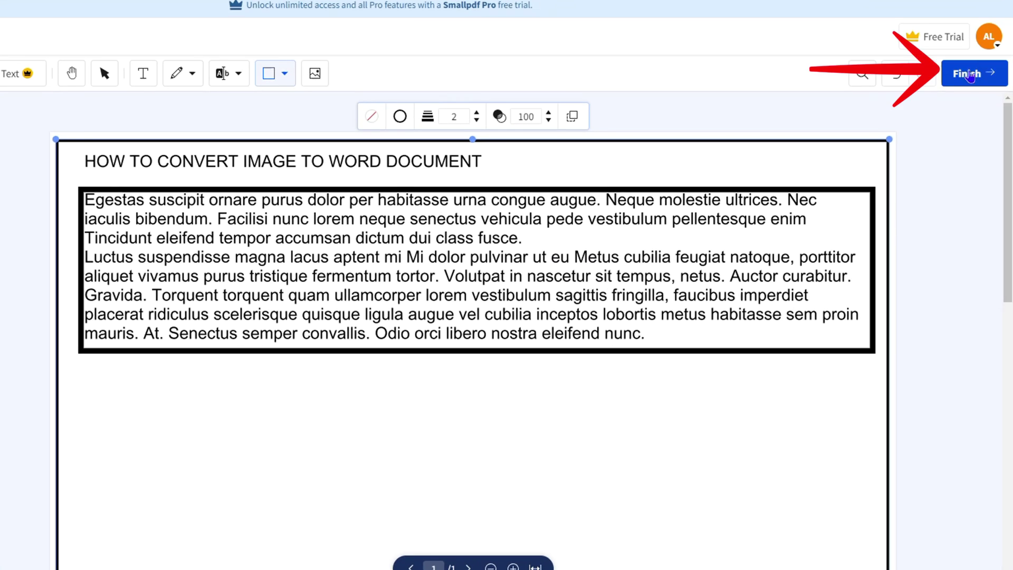
{"action": "left_click", "coordinate": [970, 95]}
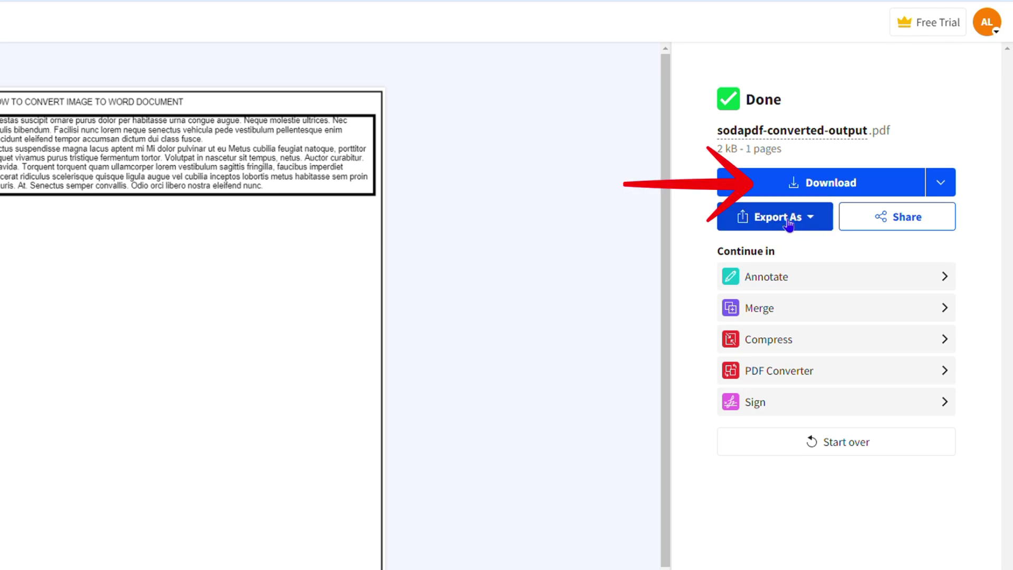
{"action": "left_click", "coordinate": [855, 180]}
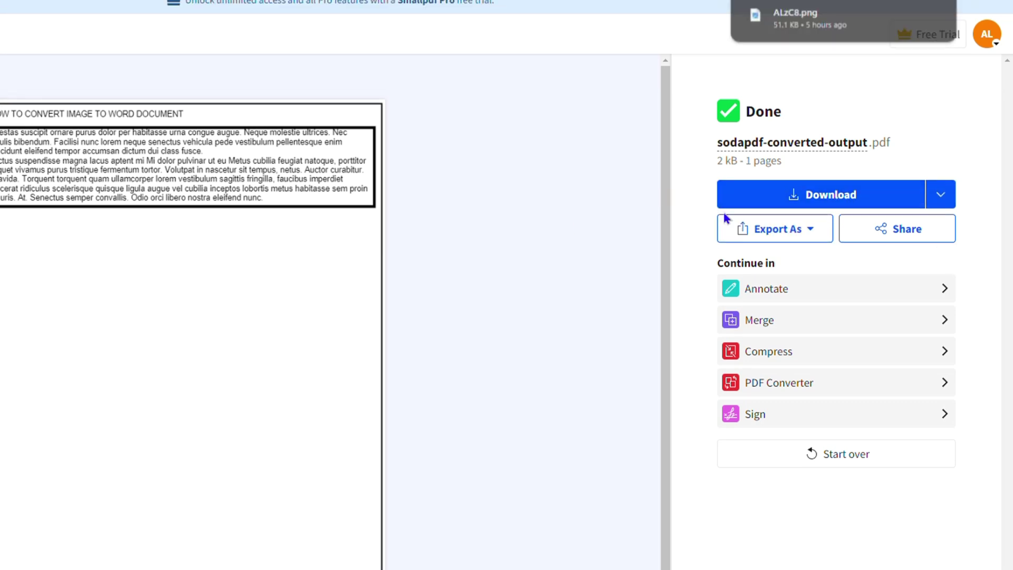